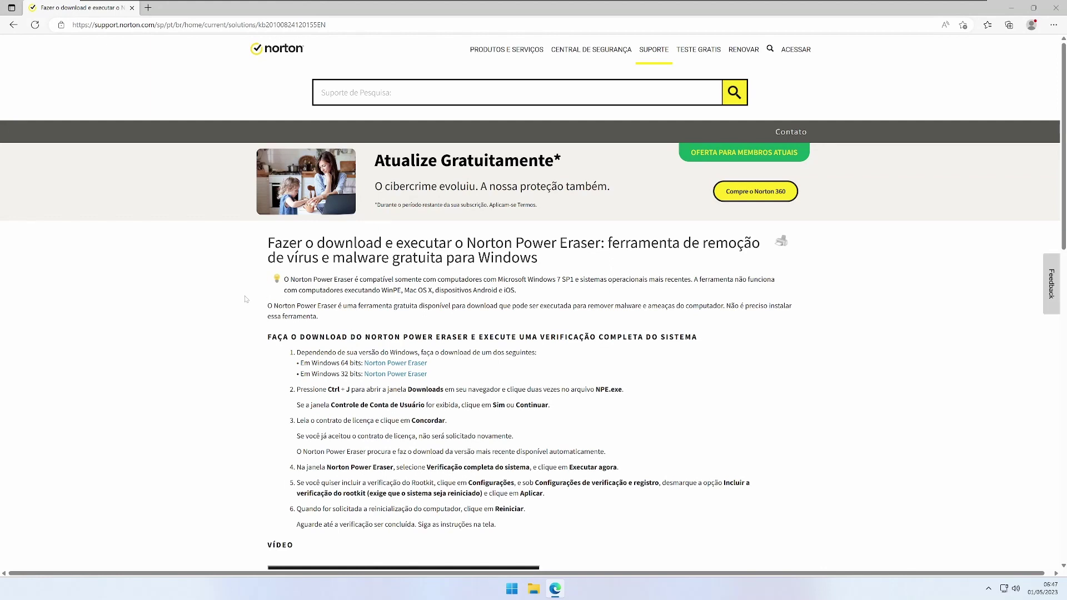
Step: Check the computer's system type in the Windows device specifications, finding the page with the search "meu"
scroll(267, 309, down, 2)
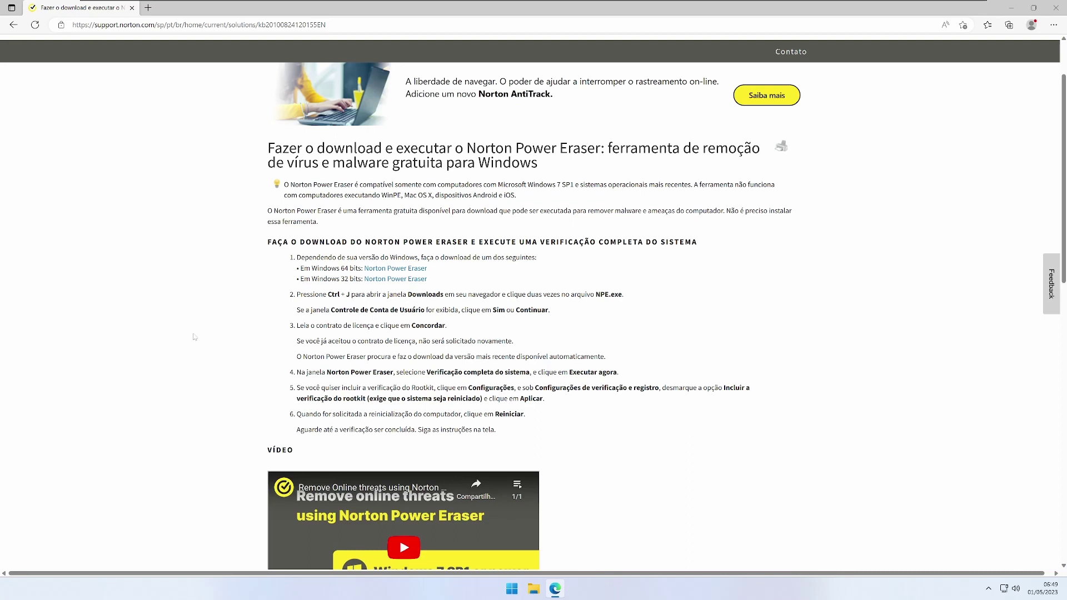
click(513, 592)
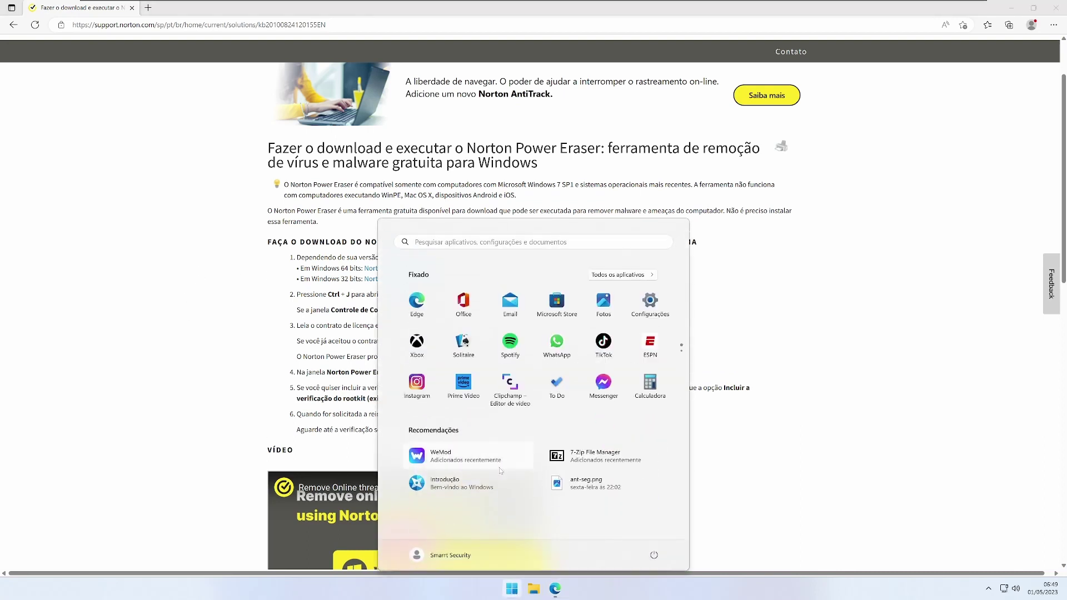
text(meu)
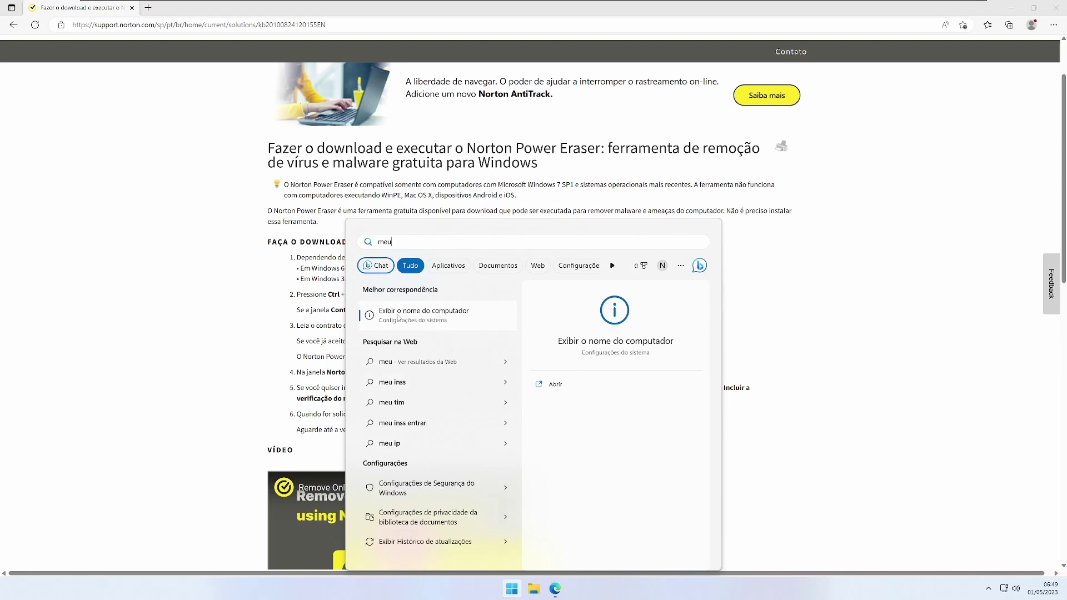
click(461, 315)
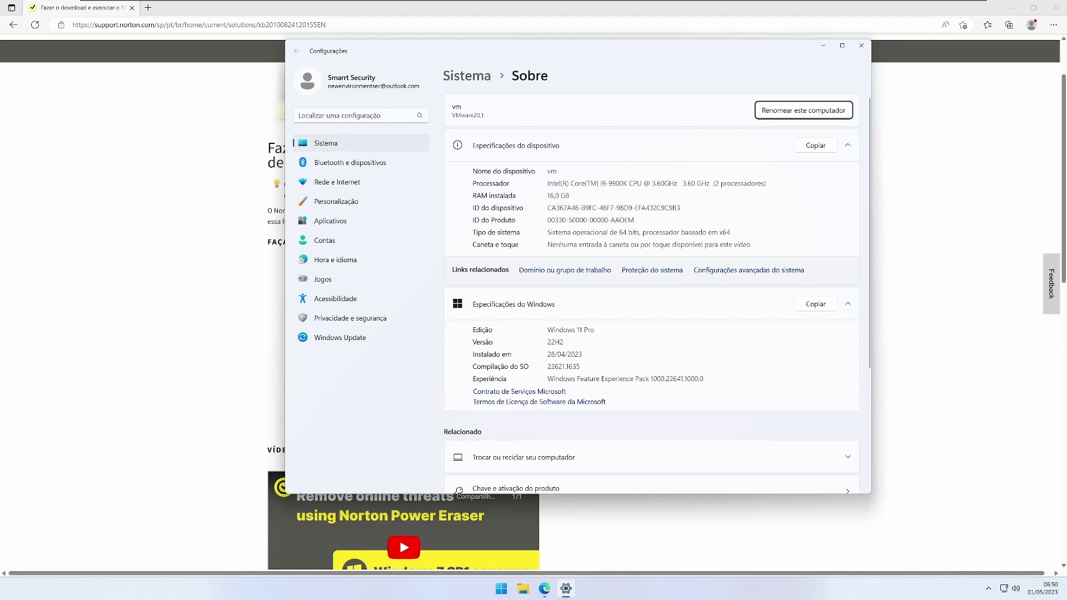
click(823, 46)
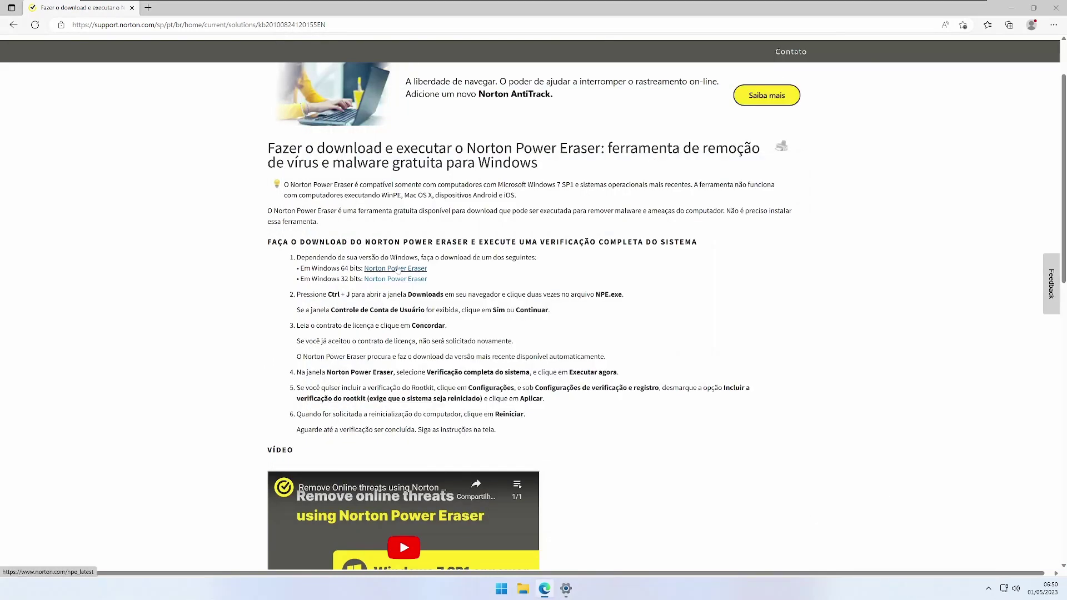
Step: Download the 64-bit version of Norton Power Eraser and show NPE.exe in the Downloads folder
click(396, 268)
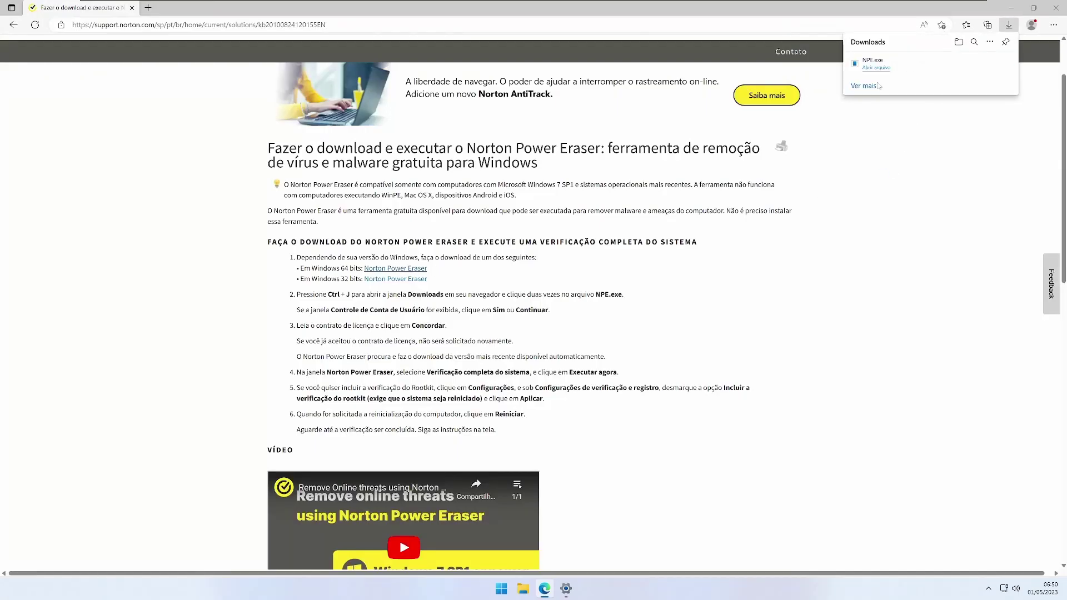
click(882, 69)
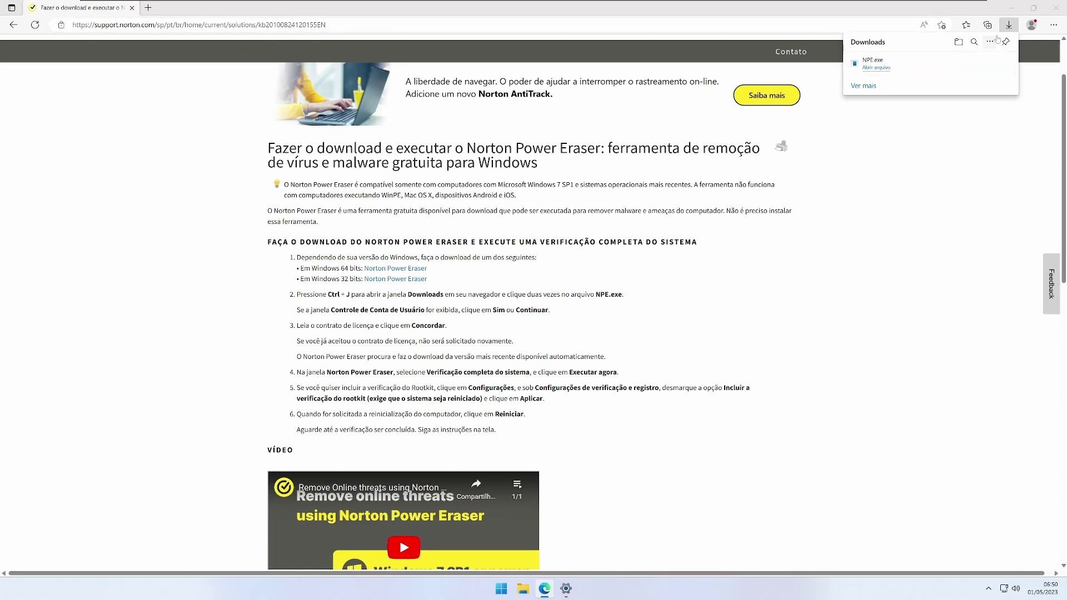
click(1002, 11)
click(1002, 11)
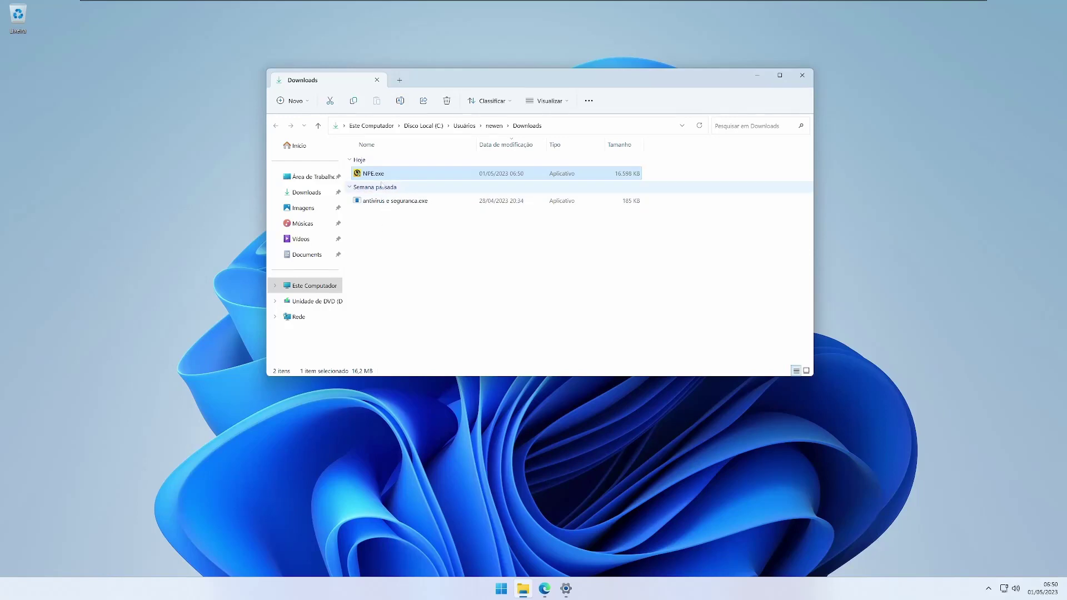
Step: Run NPE.exe with permission to change the device and accept the Norton Power Eraser licence agreement
double_click(389, 175)
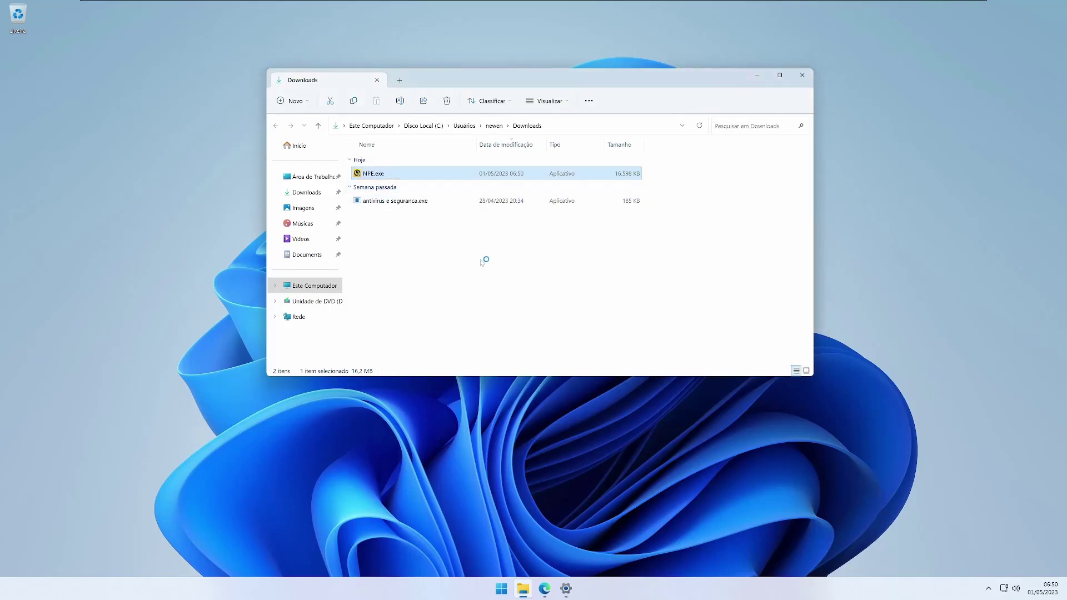
key(Tab)
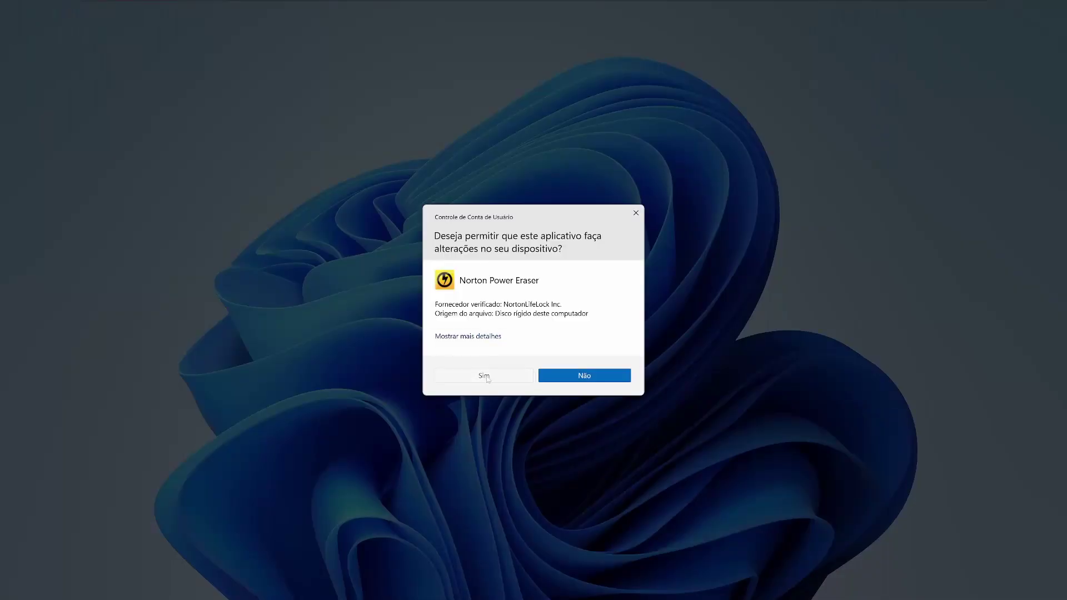
key(Return)
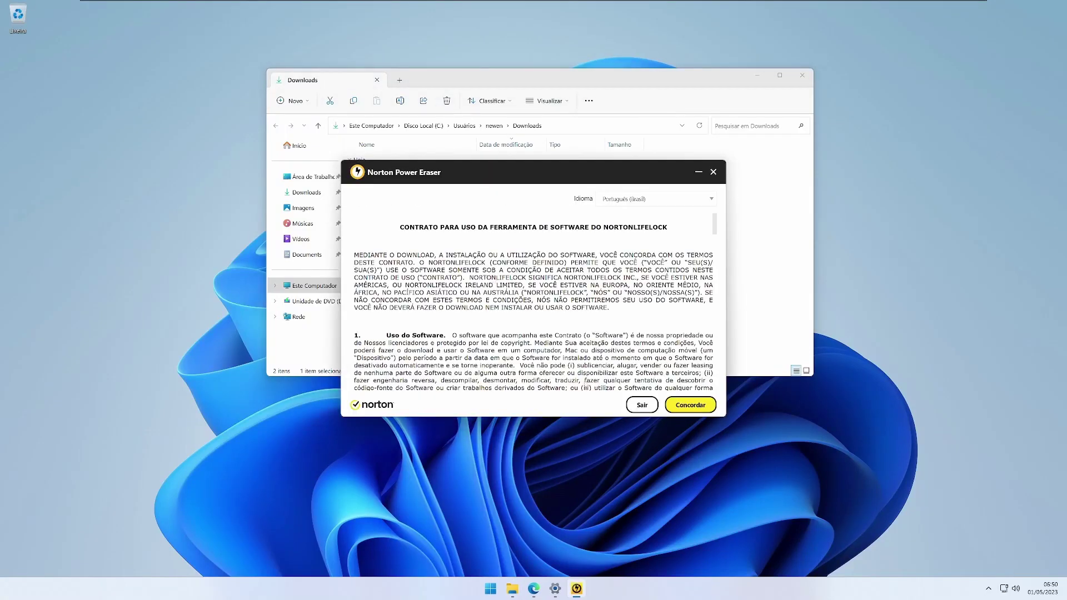
key(Return)
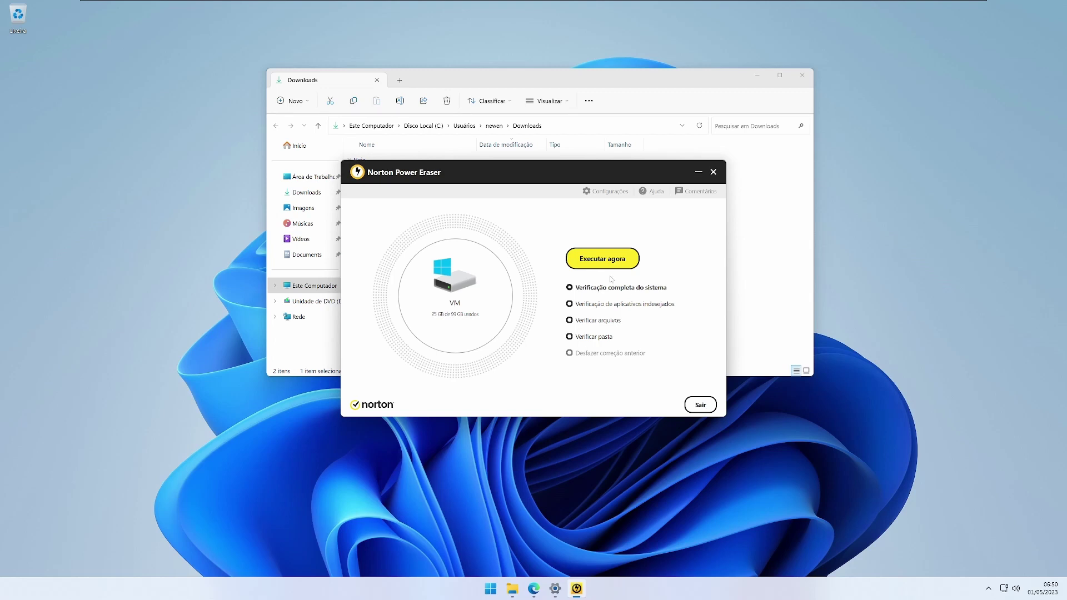
drag(506, 167, 549, 199)
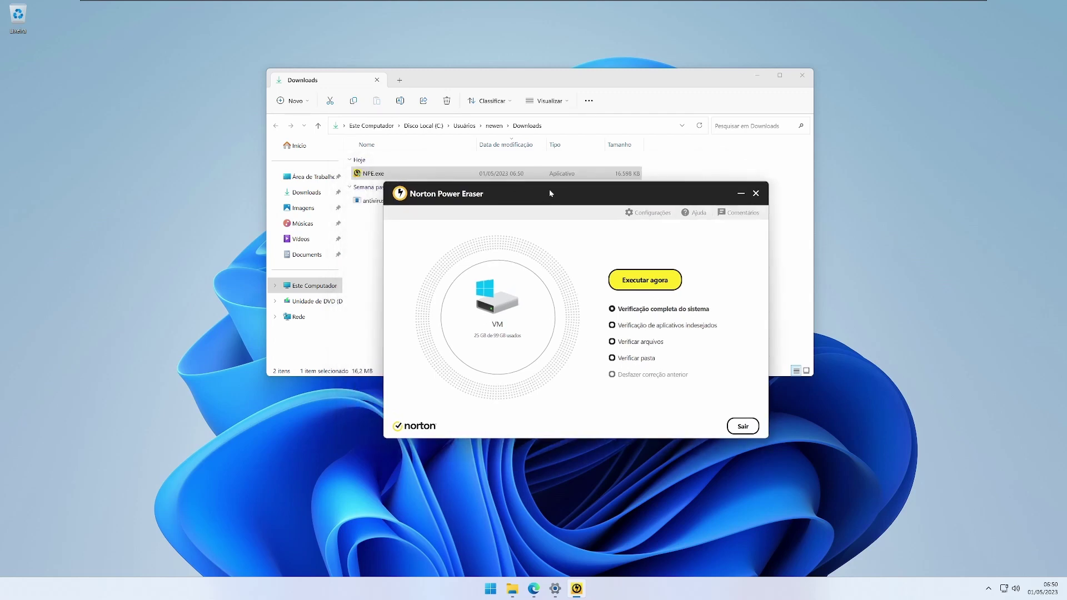
Step: Examine the general properties of the malwares folder in Documents, including its size and file count
click(306, 256)
click(373, 174)
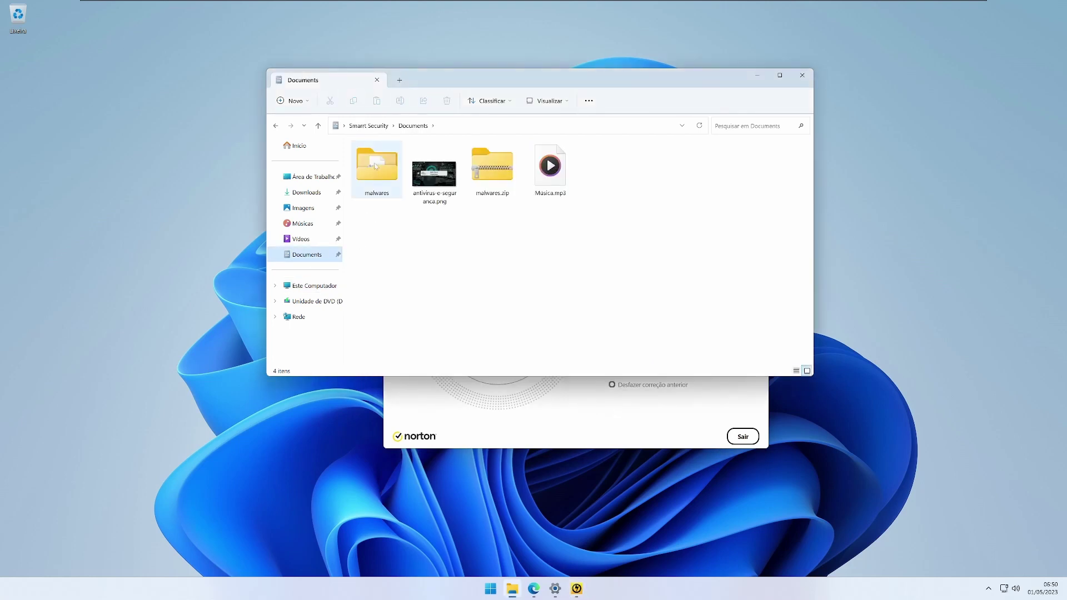
right_click(373, 172)
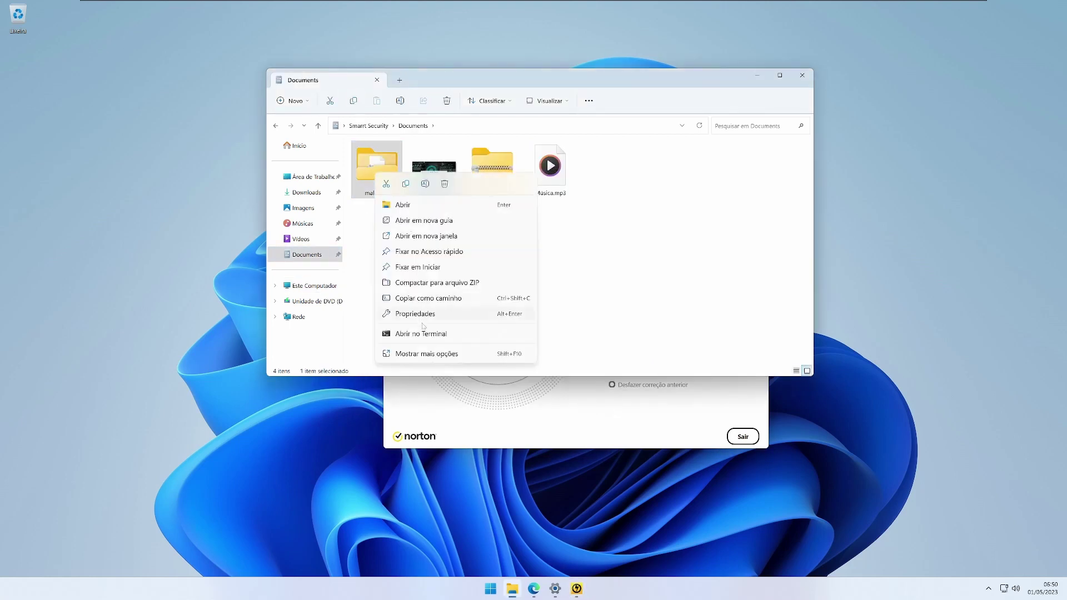
click(404, 354)
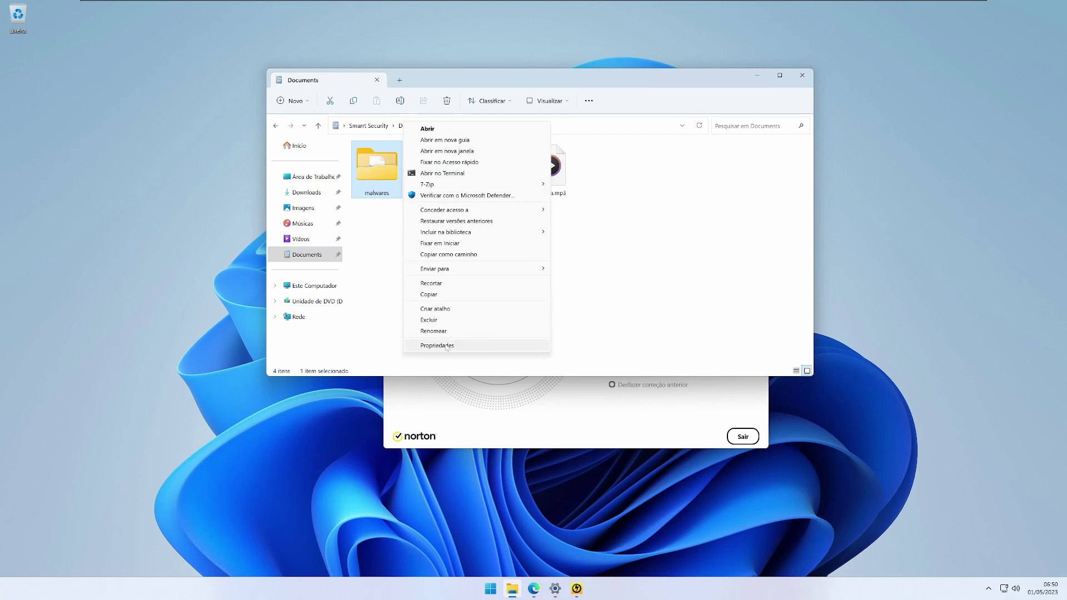
click(439, 345)
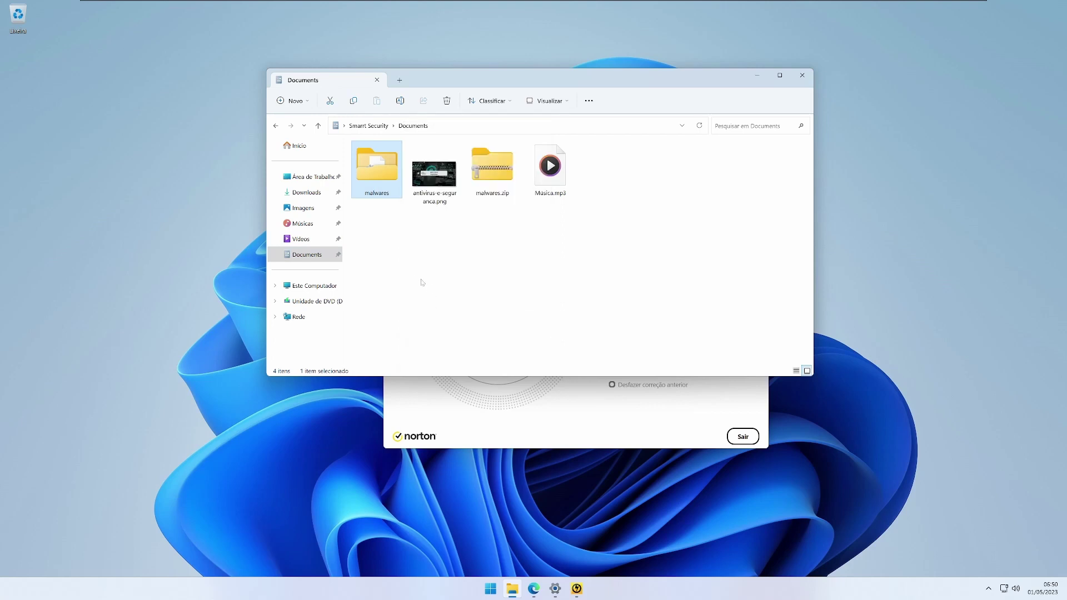
drag(502, 330, 500, 180)
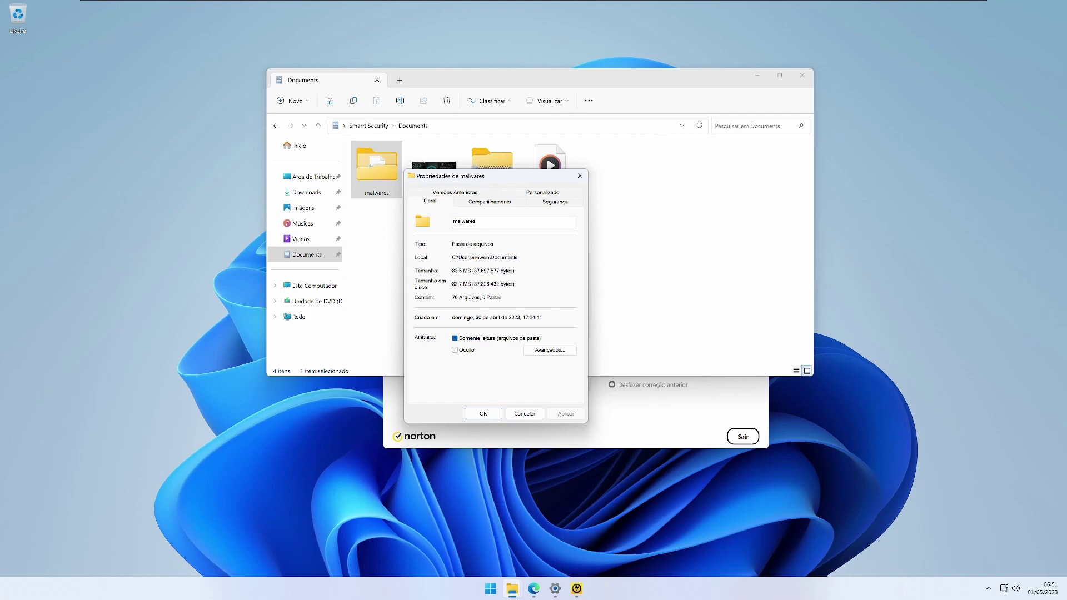
click(524, 413)
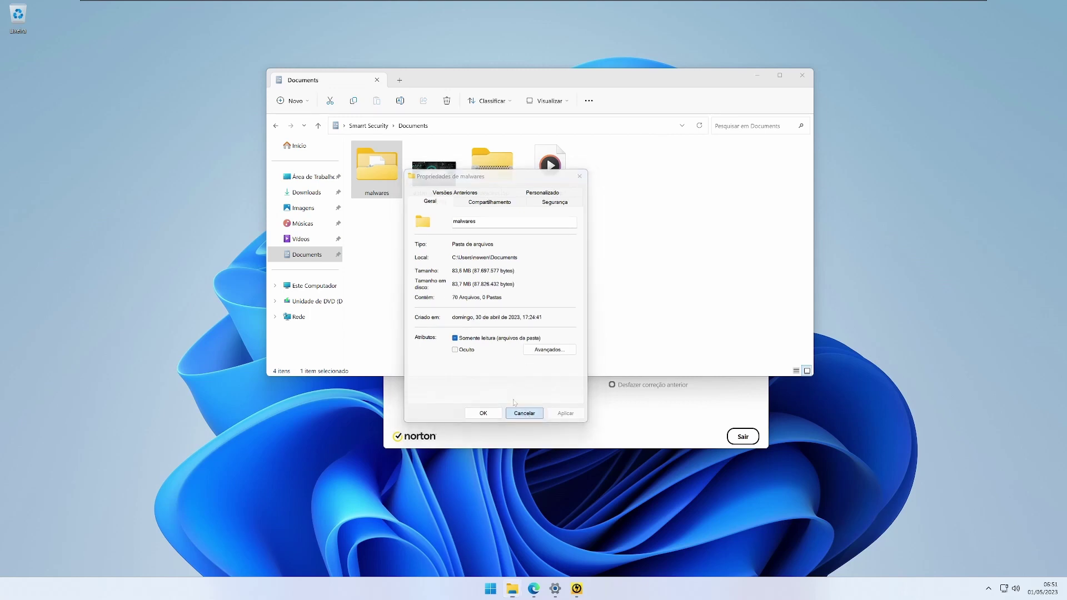
Step: Scan the malwares folder with Microsoft Defender and dismiss the Windows Security window
right_click(375, 180)
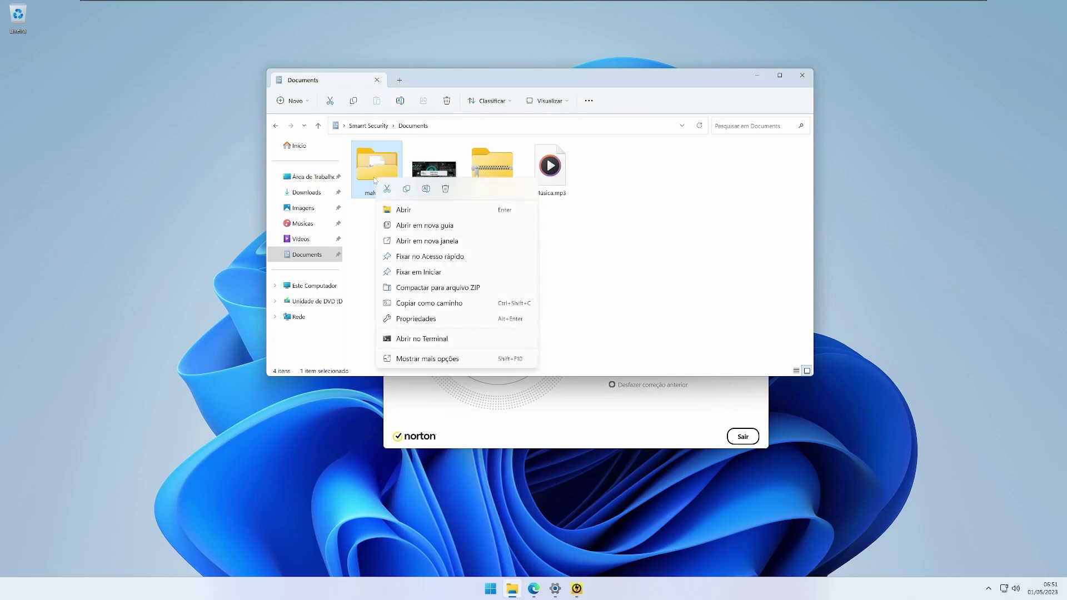
click(419, 358)
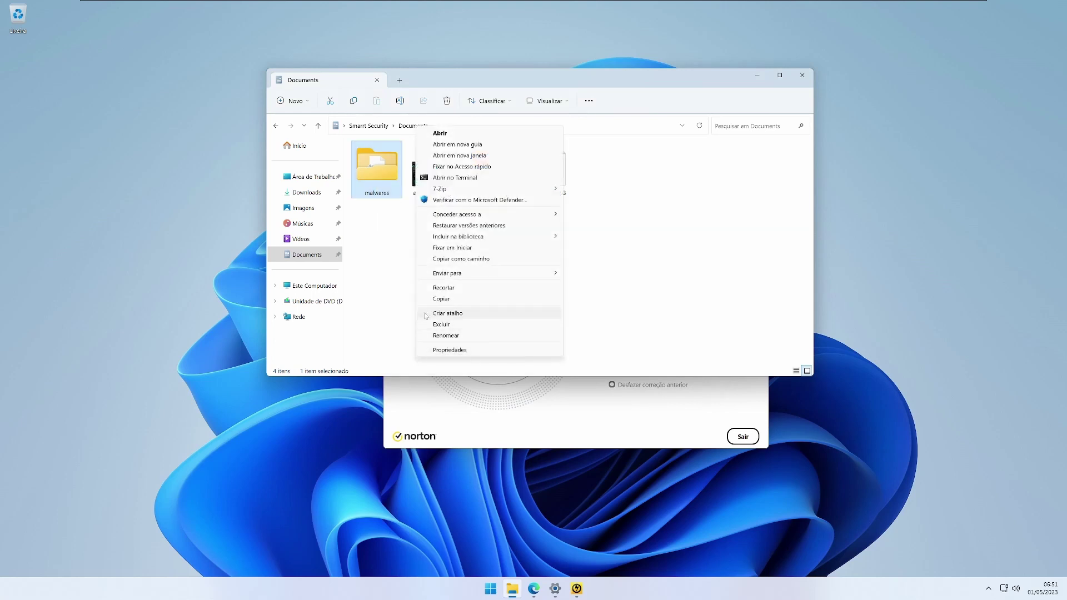
click(450, 200)
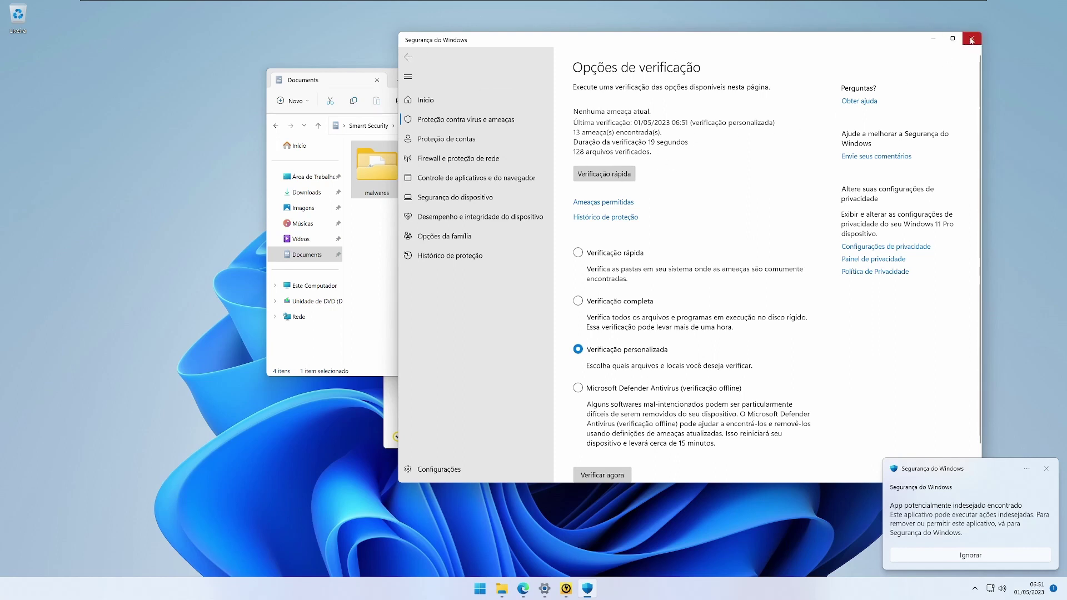
click(933, 38)
Step: Run a full system scan (Verificação completa do sistema) in Norton Power Eraser and close its results without fixing anything
click(601, 414)
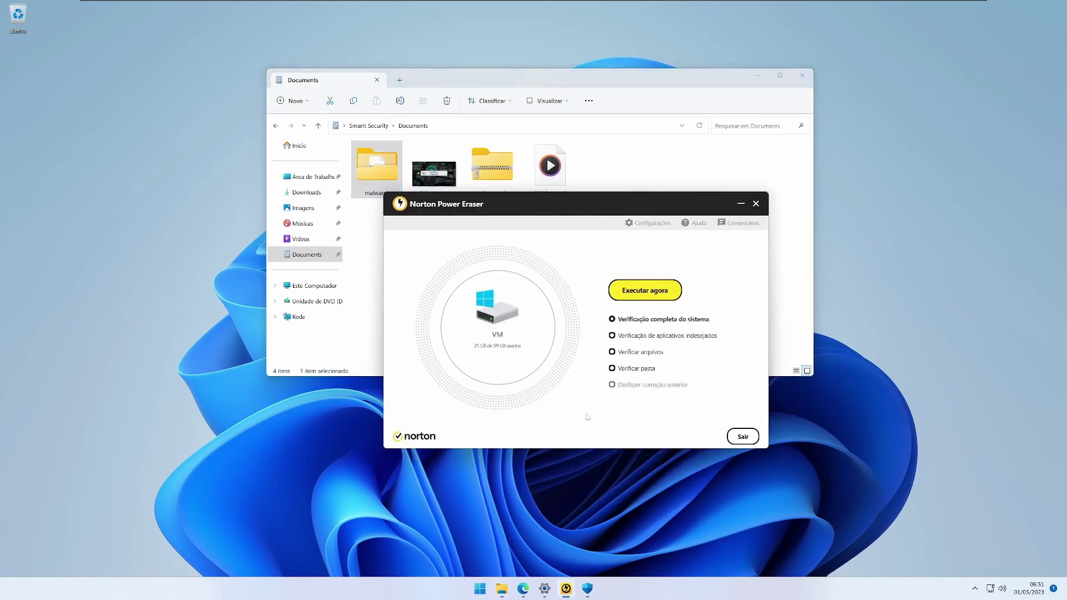
click(759, 77)
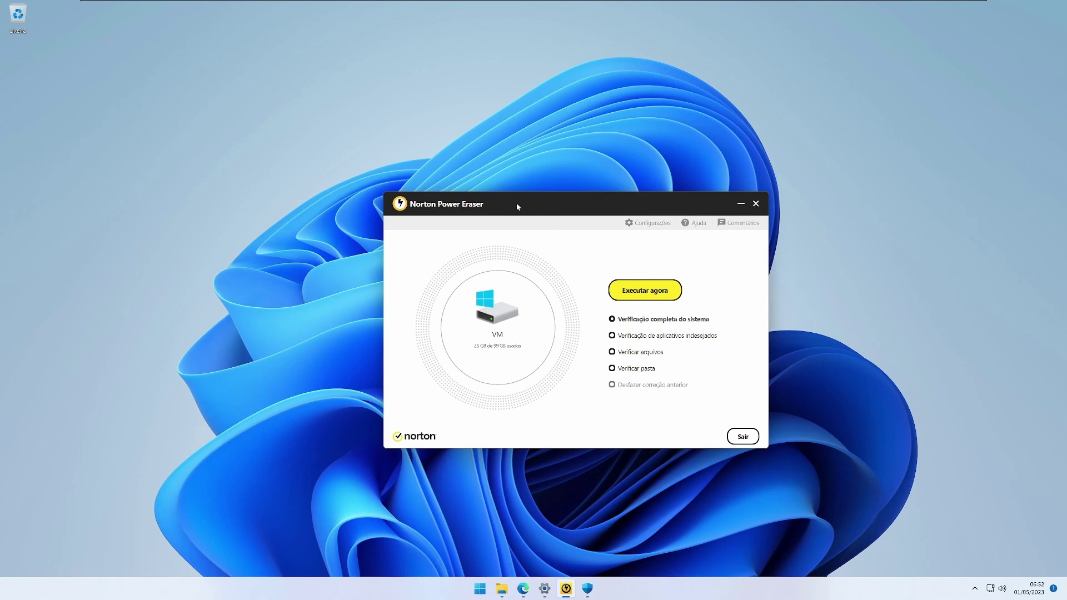
click(644, 296)
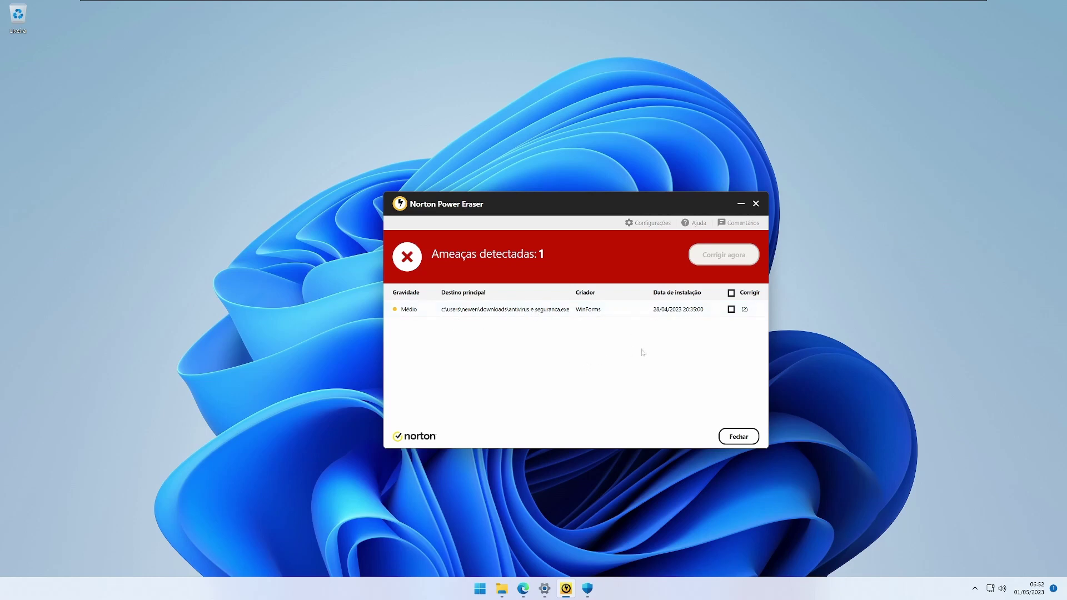
click(739, 436)
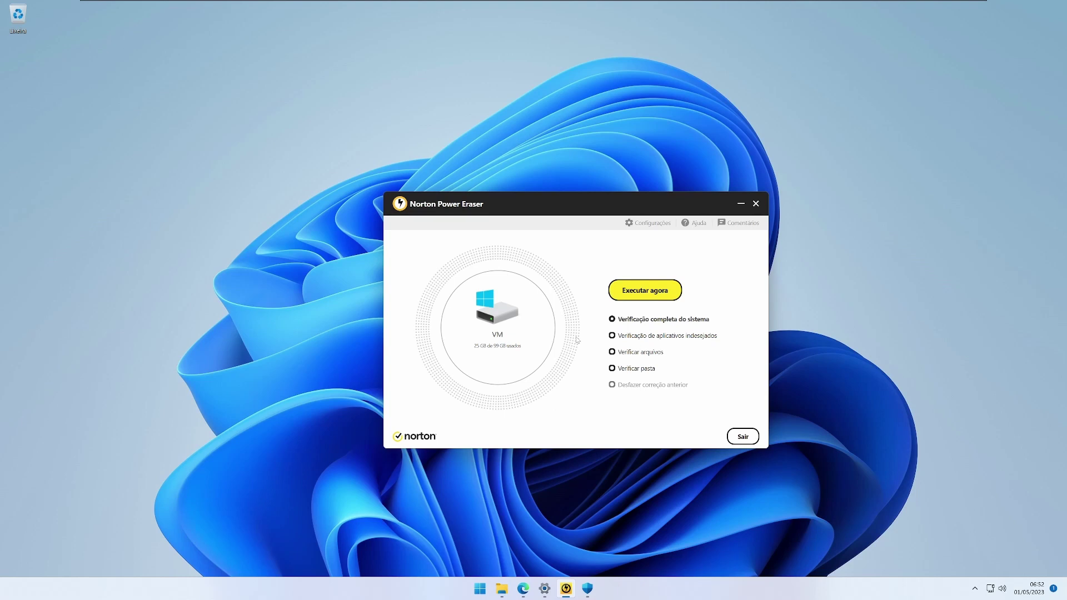
Step: Run a folder scan (Verificar pasta) in Norton Power Eraser on the malwares folder in Documents
click(502, 589)
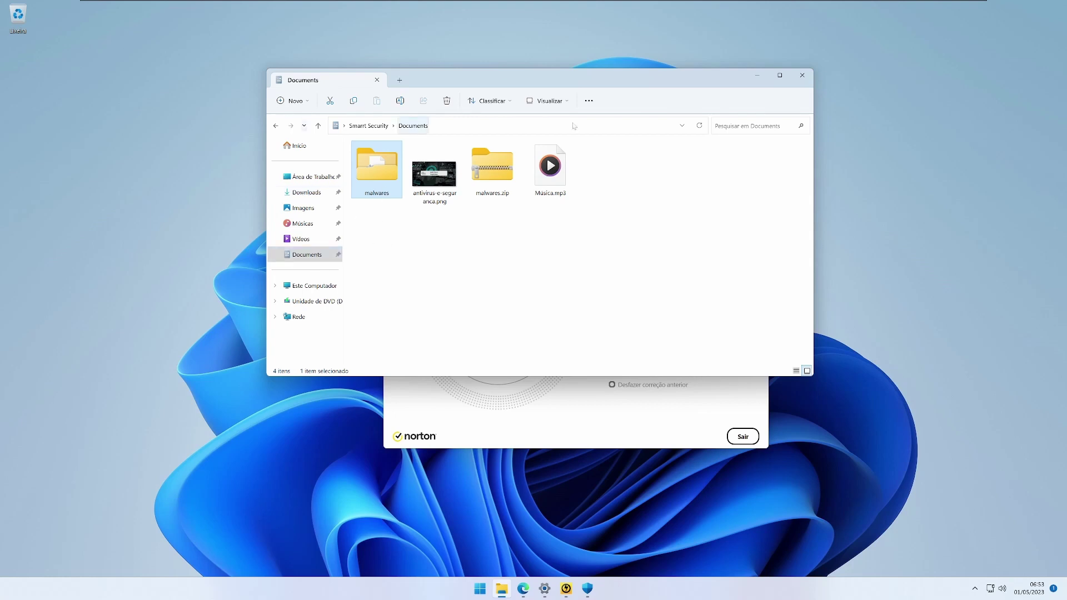
click(757, 77)
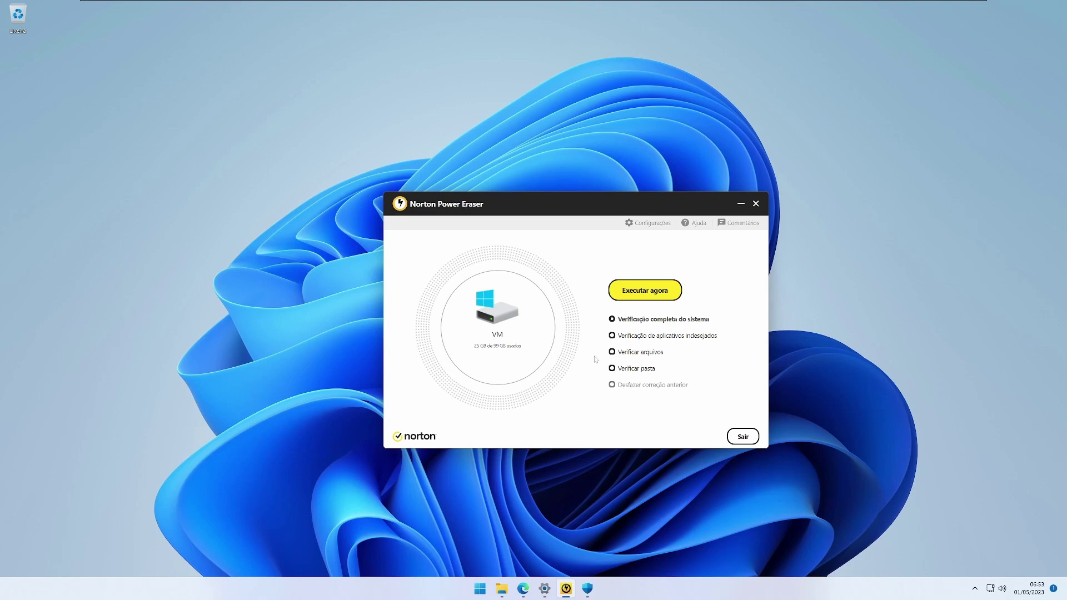
click(633, 371)
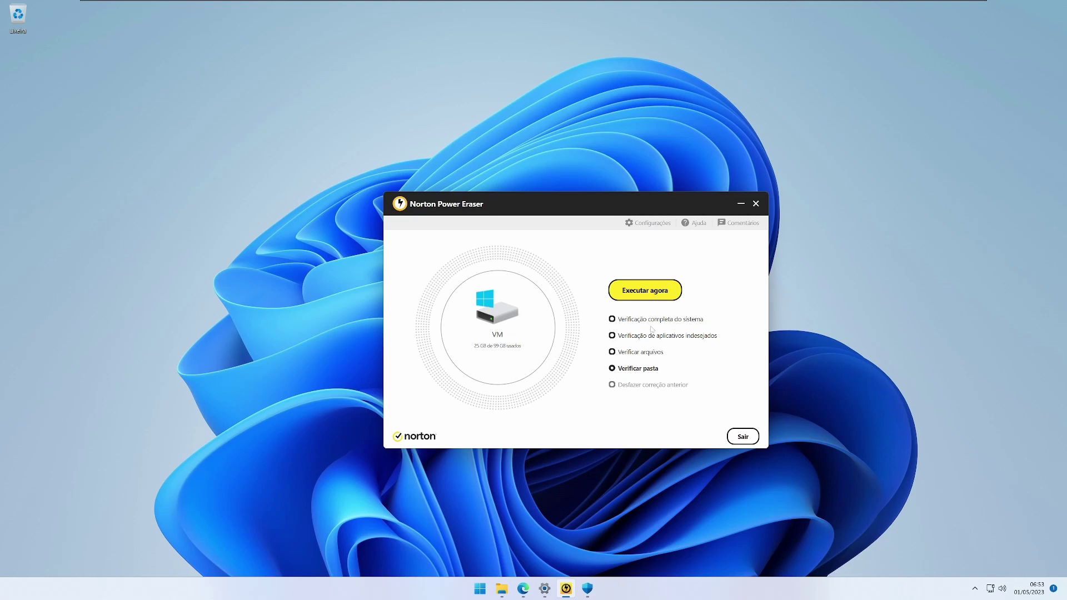
click(639, 292)
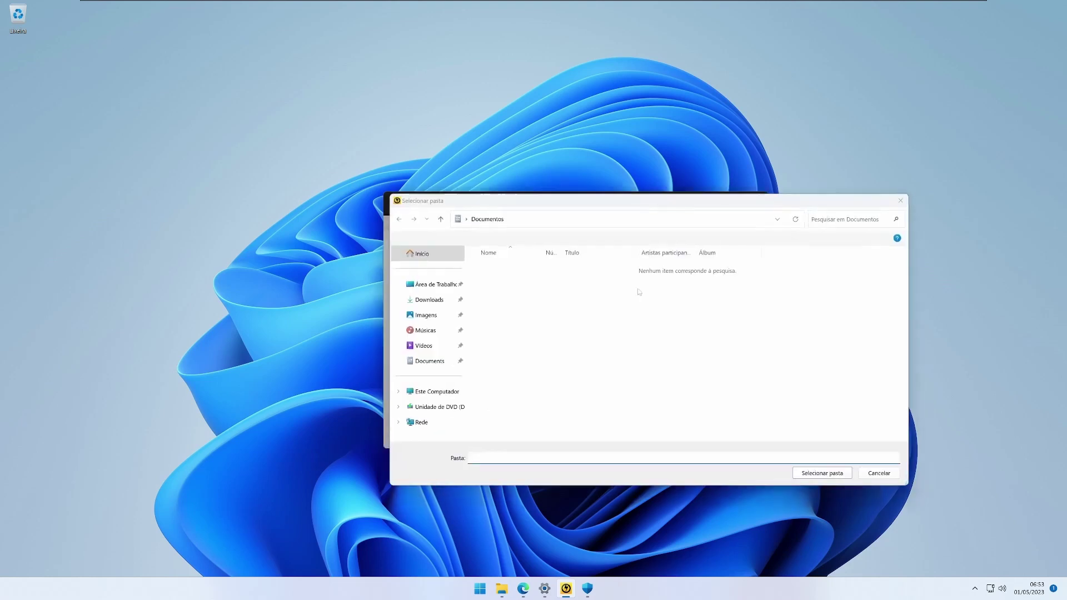
click(426, 362)
click(498, 268)
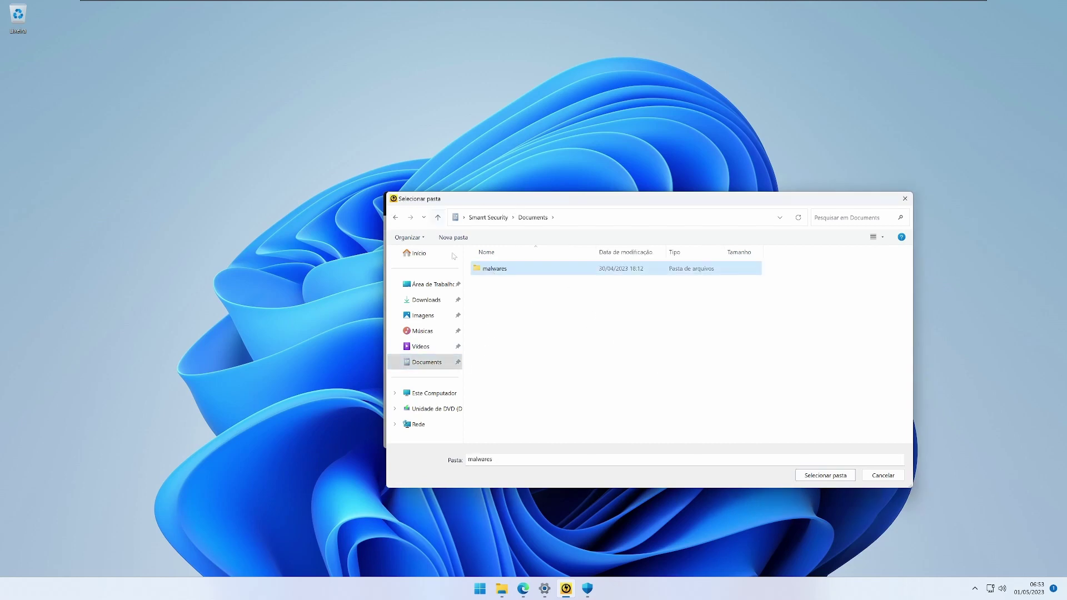
click(825, 475)
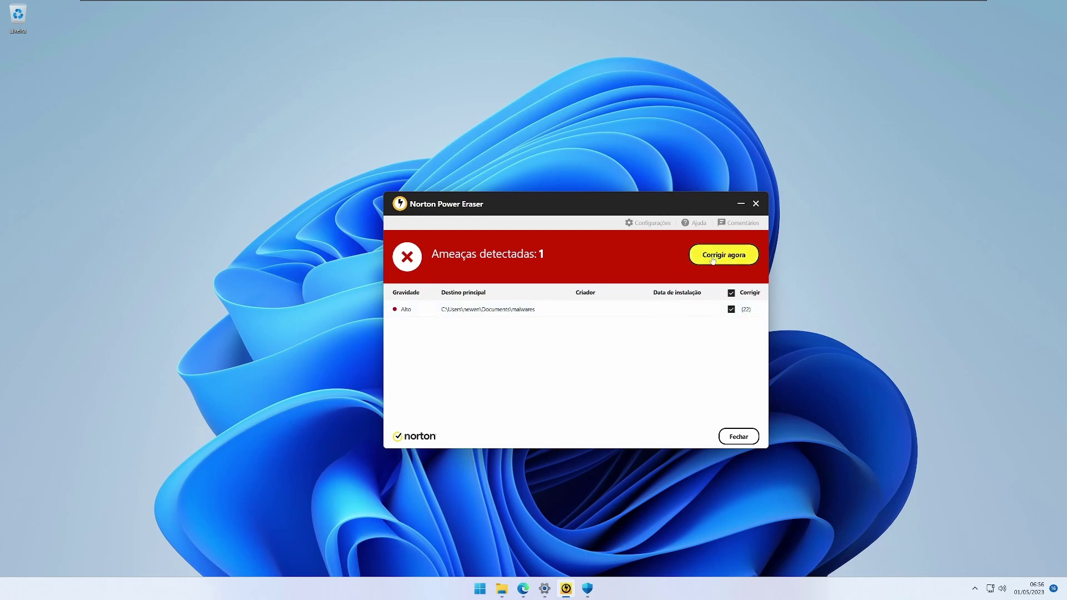
Step: Fix the threats detected in the malwares folder and restart the computer to complete the repairs
click(695, 259)
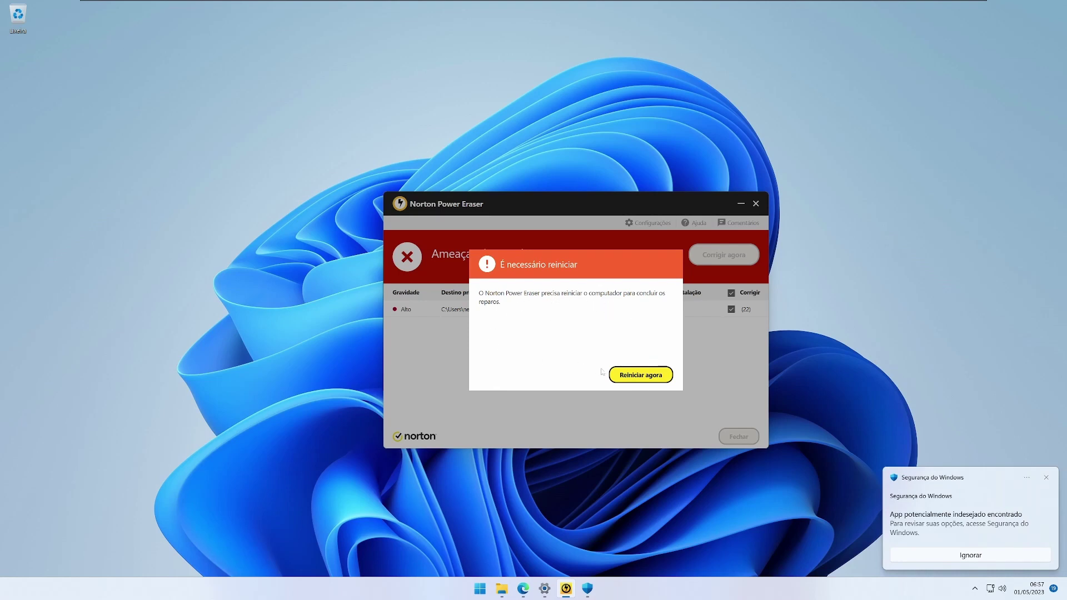
click(638, 376)
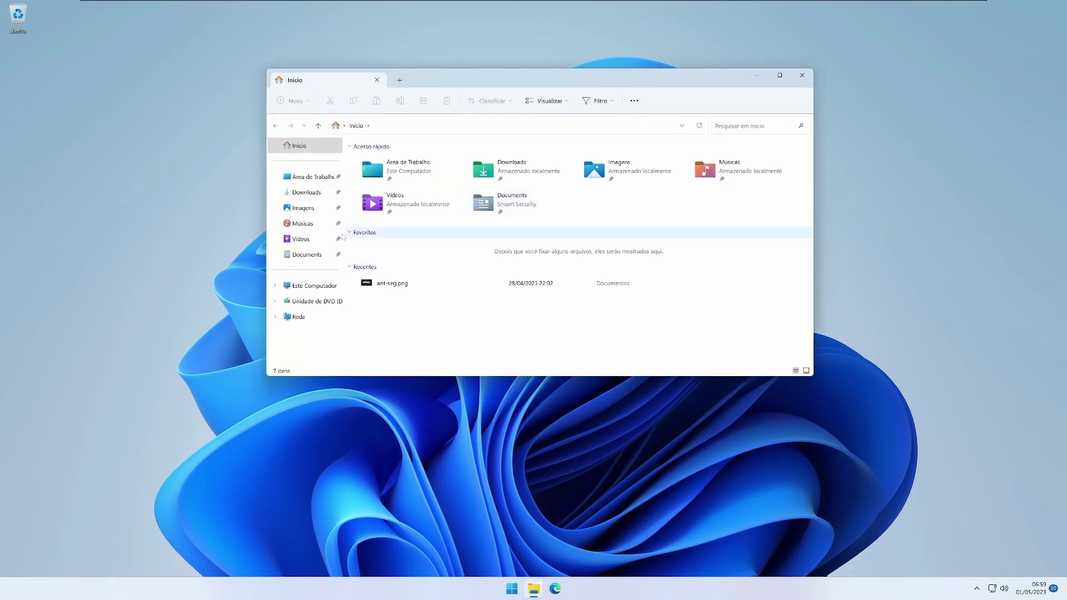
Step: Check the properties of the malwares folder in Documents for its size and number of remaining files
click(304, 259)
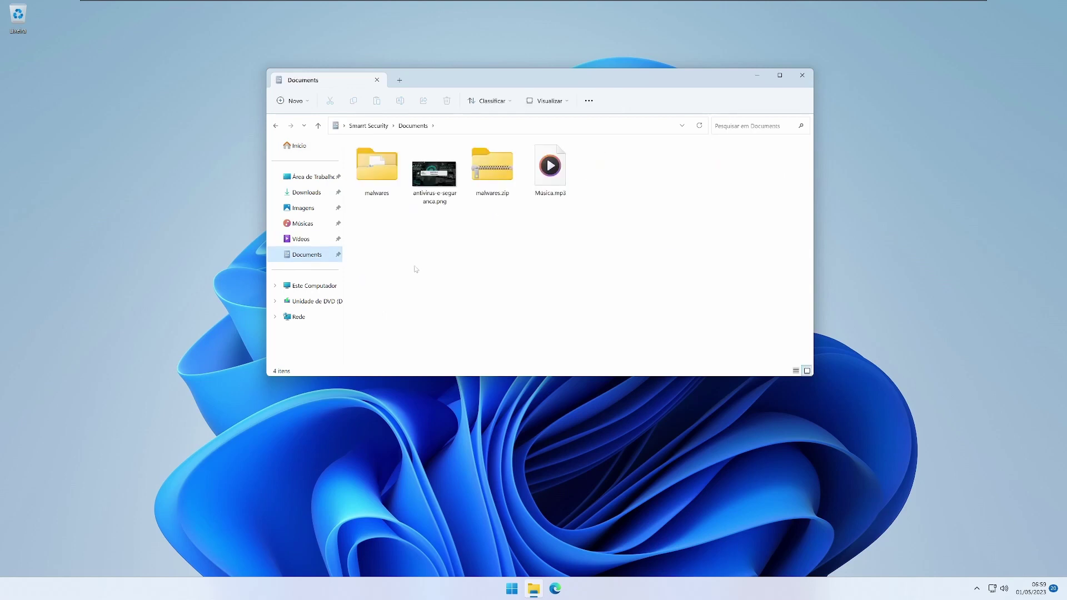
right_click(374, 177)
click(411, 316)
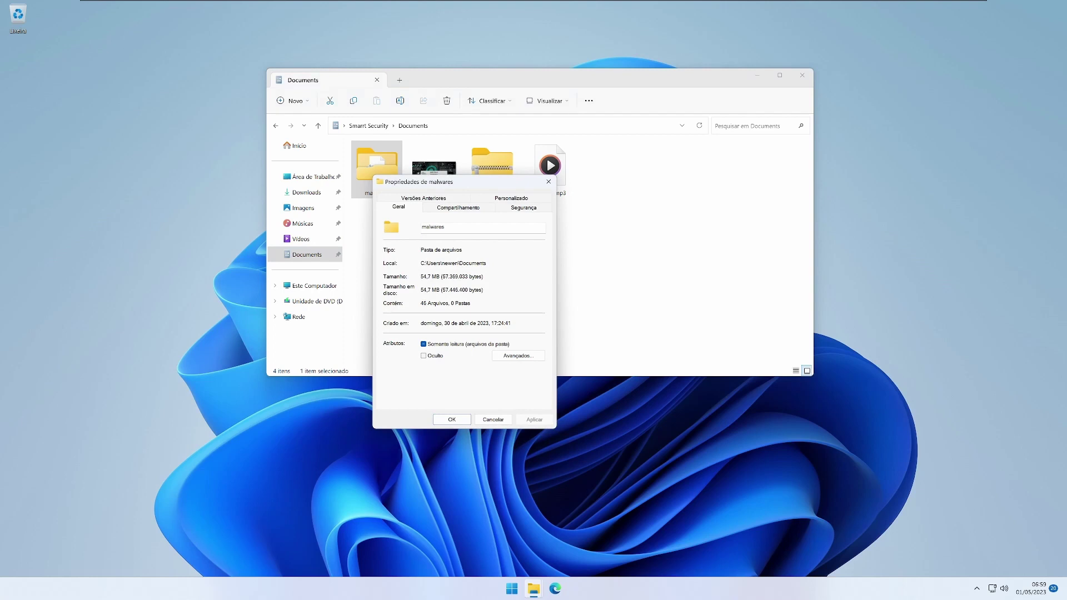
click(493, 420)
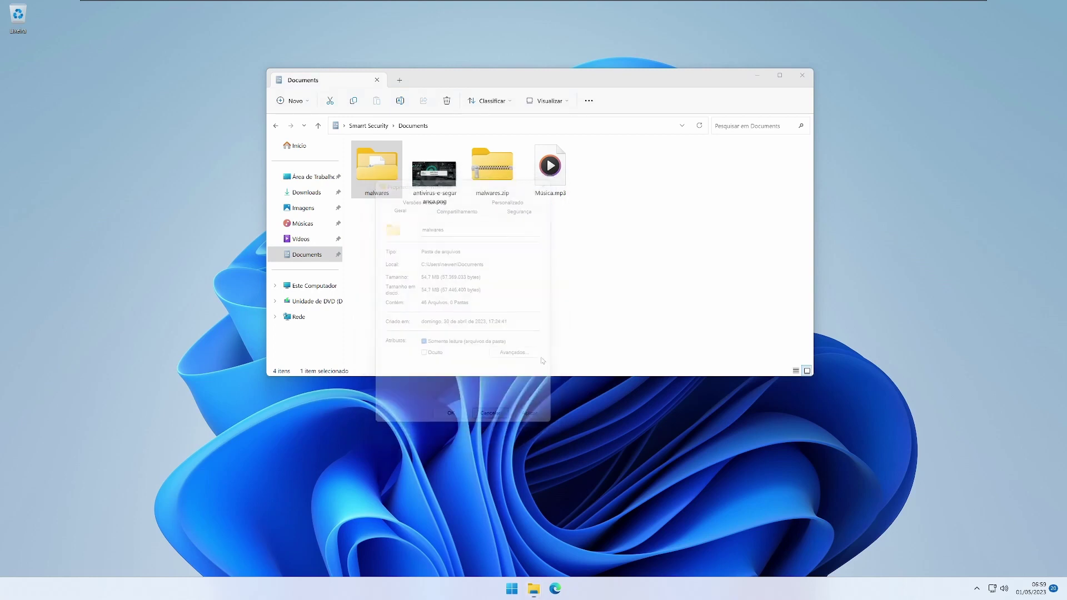
click(559, 283)
Step: Look through the files left in the malwares folder and return to the Documents folder
double_click(387, 199)
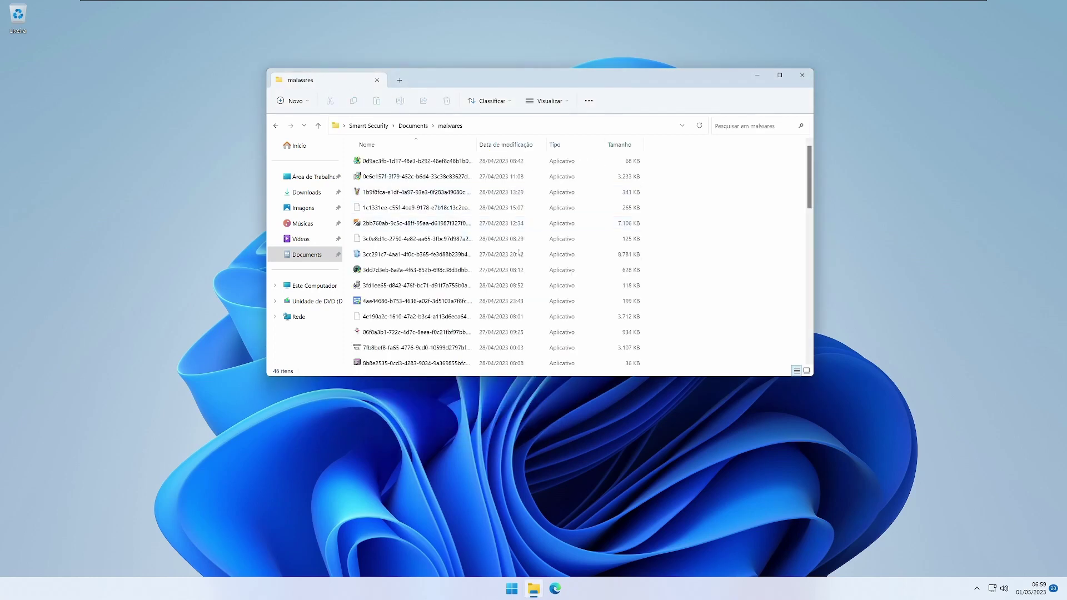
scroll(734, 269, down, 8)
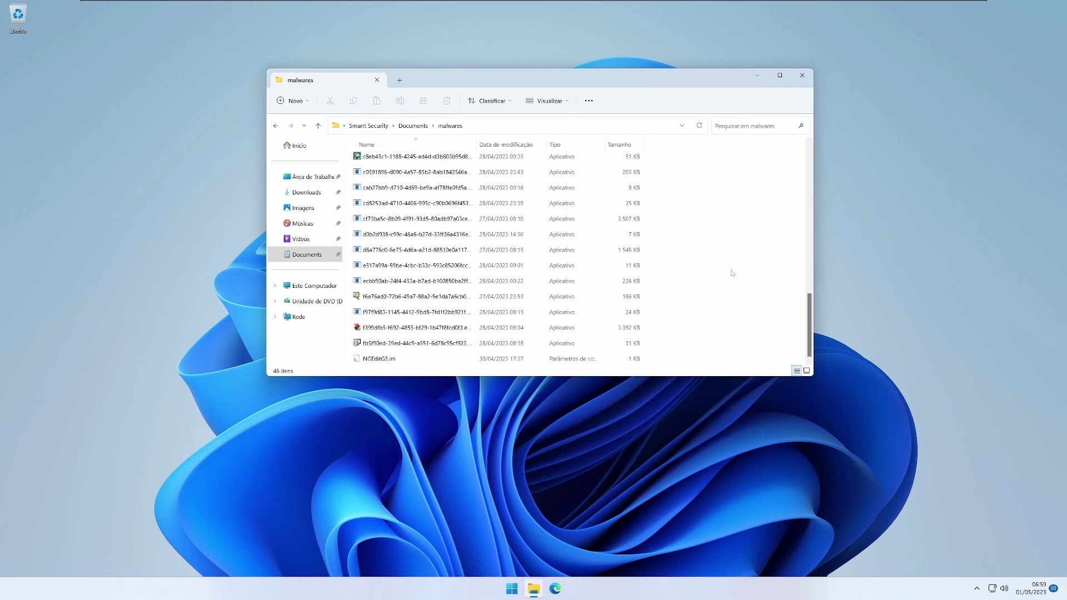
scroll(718, 281, up, 8)
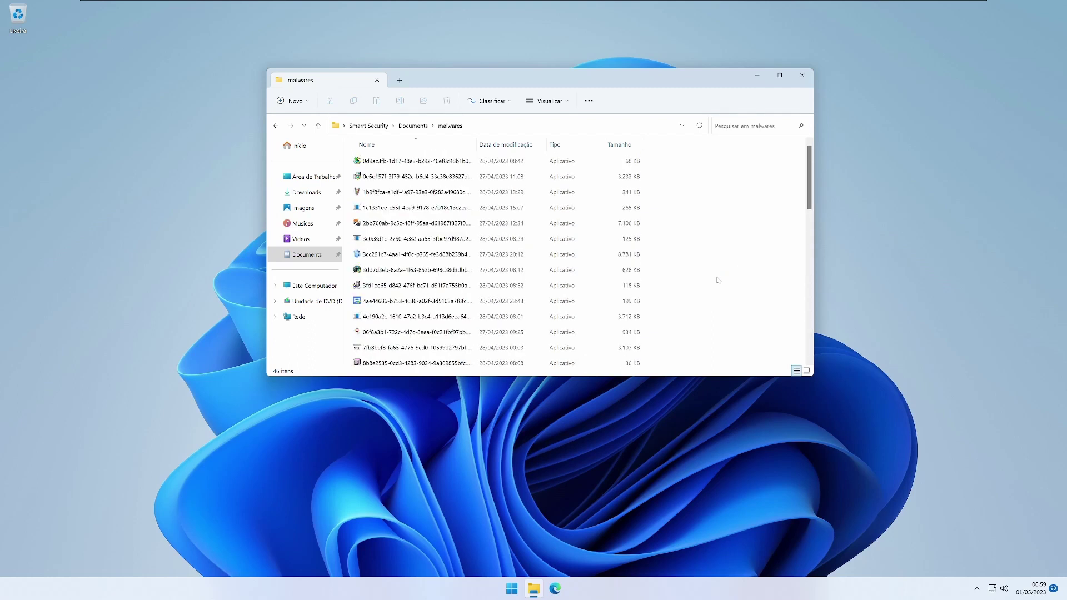
click(318, 126)
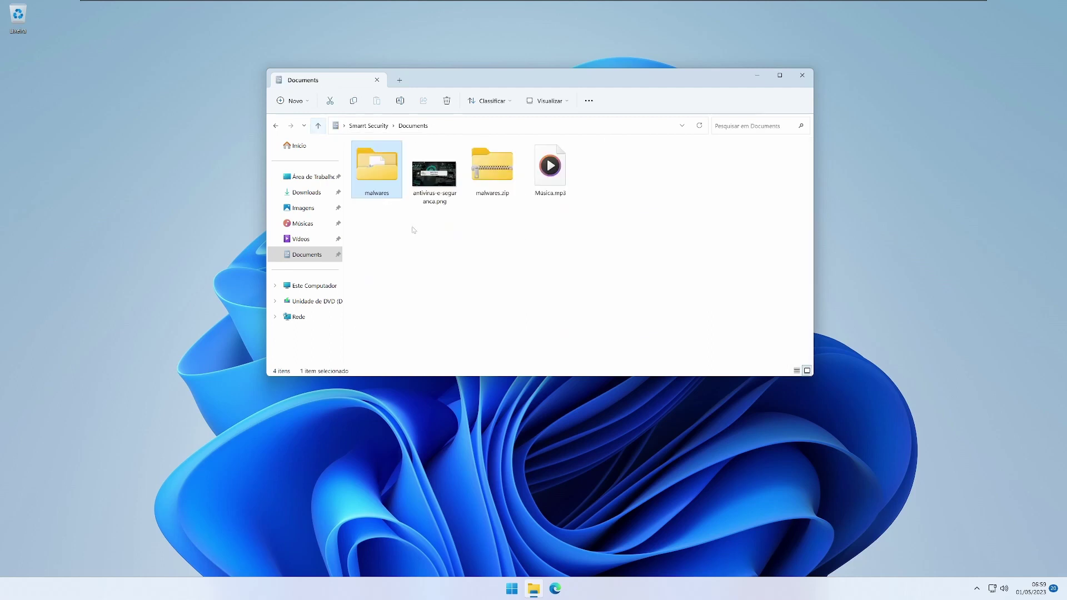
click(531, 282)
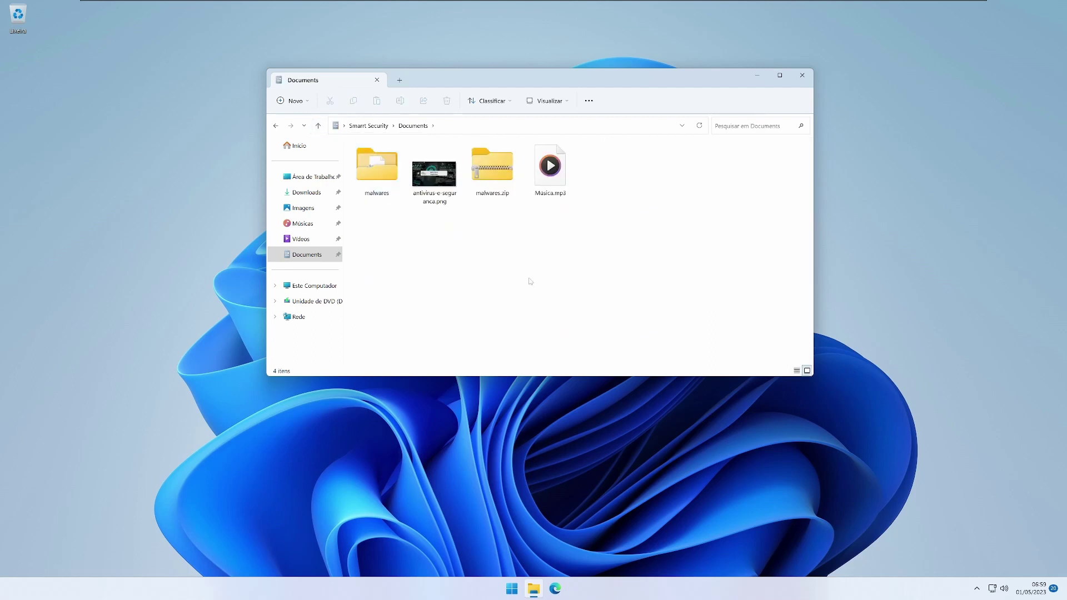
click(757, 76)
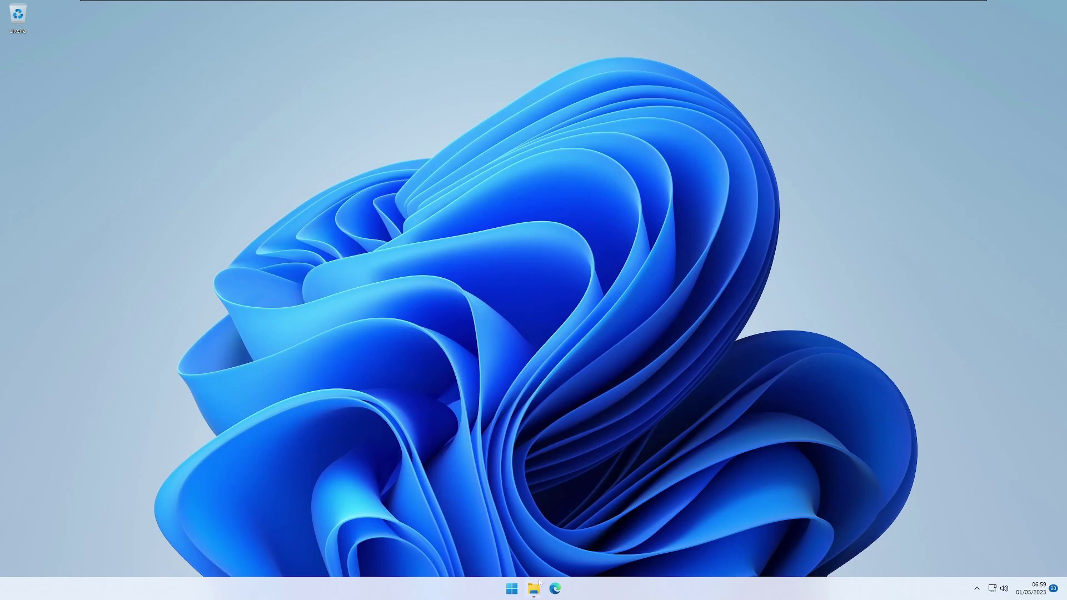
click(535, 588)
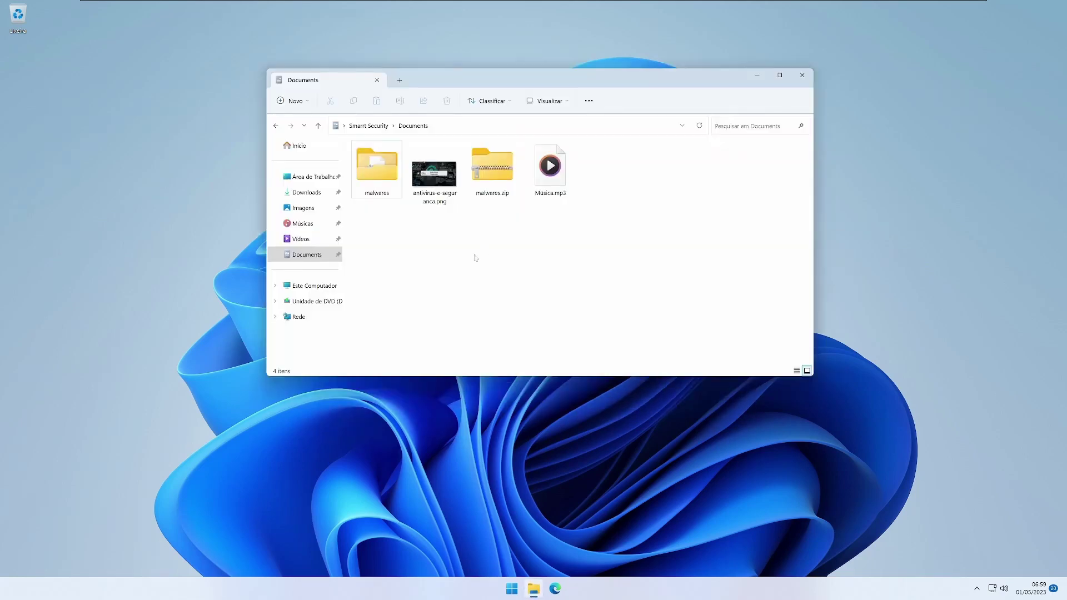